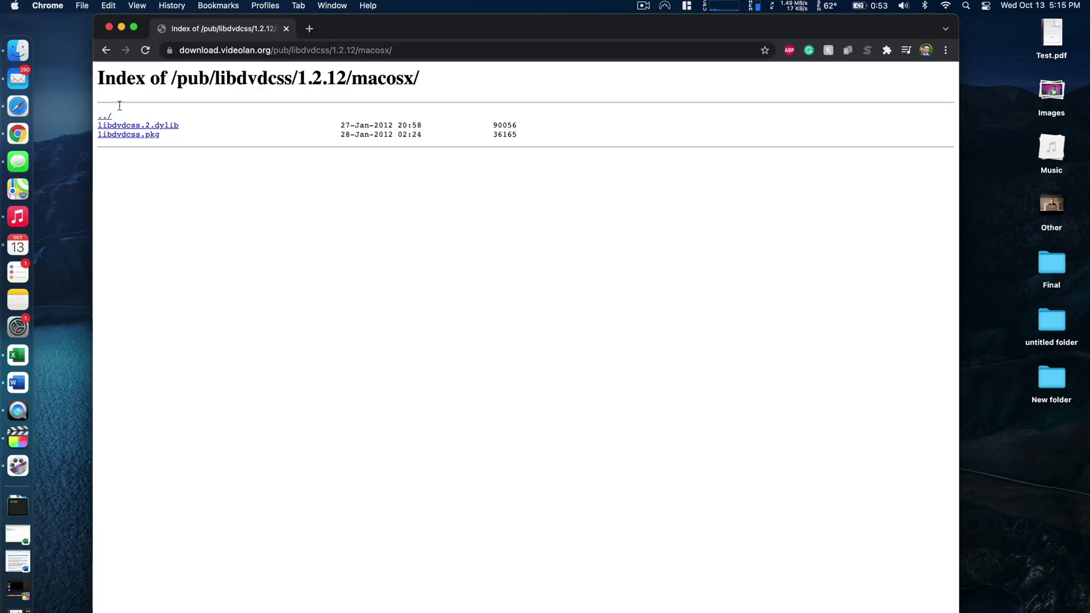
- Minimize the Chrome window with the libdvdcss 1.2.12 macosx listing to reveal the desktop
{"action": "left_click", "coordinate": [81, 196]}
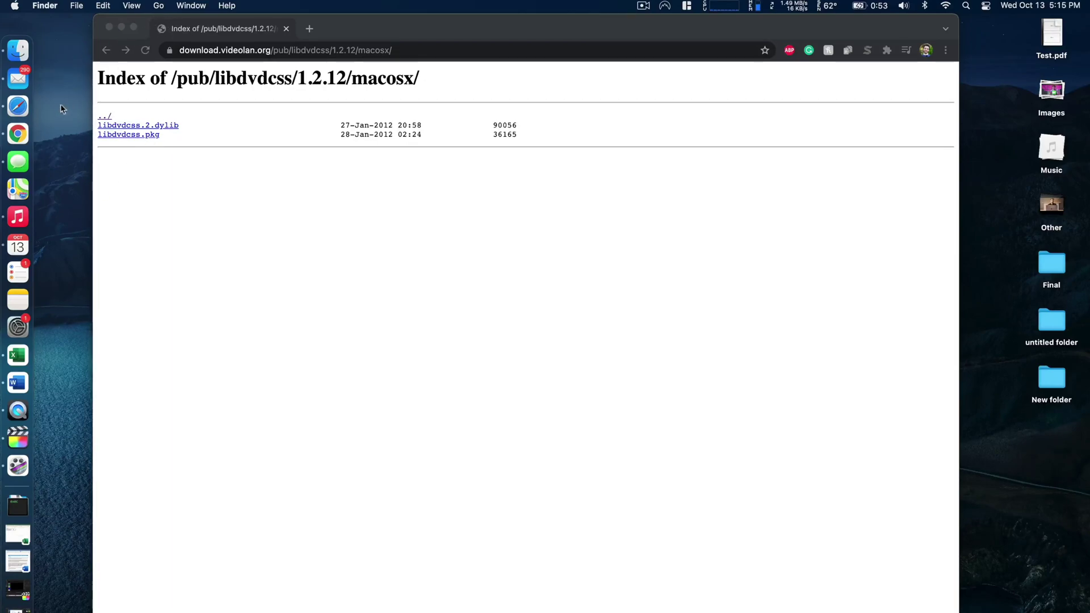
{"action": "left_click", "coordinate": [121, 27]}
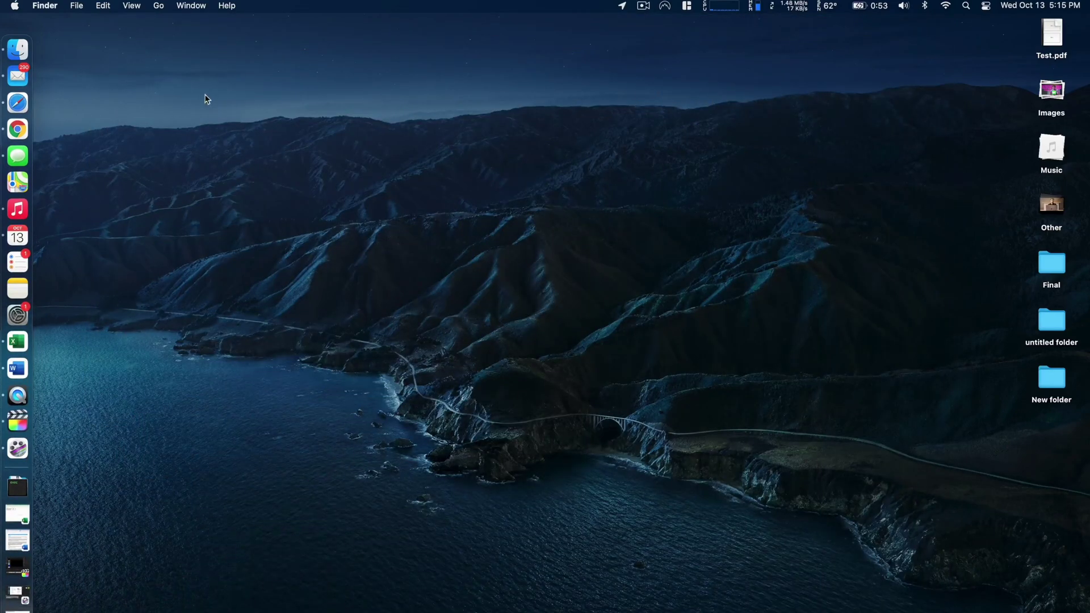
- Open the /usr/local/lib folder in Finder with Go to Folder
{"action": "left_click", "coordinate": [160, 7]}
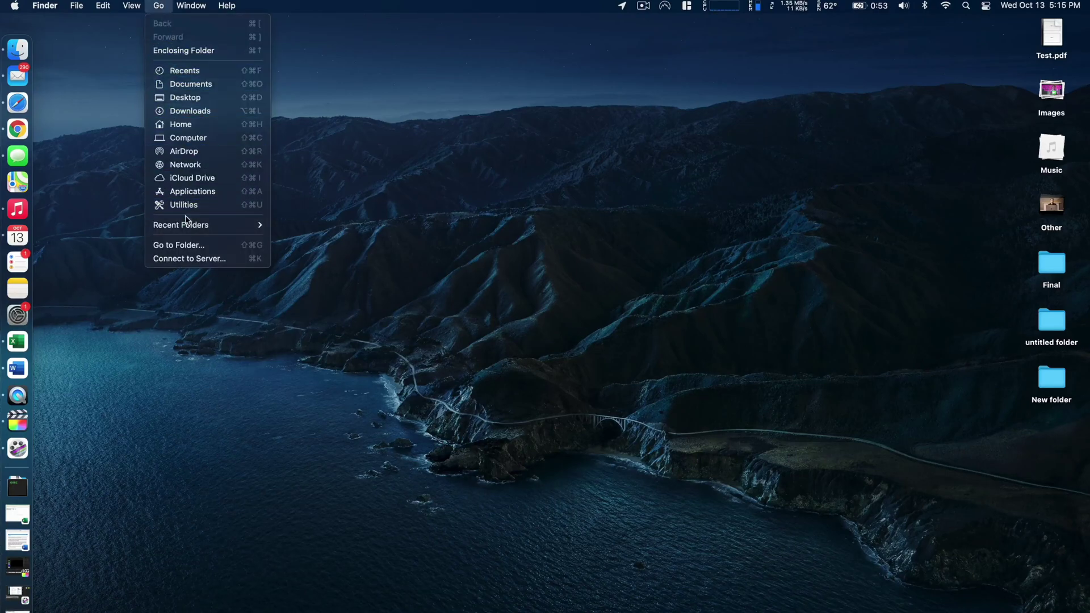
{"action": "left_click", "coordinate": [175, 245]}
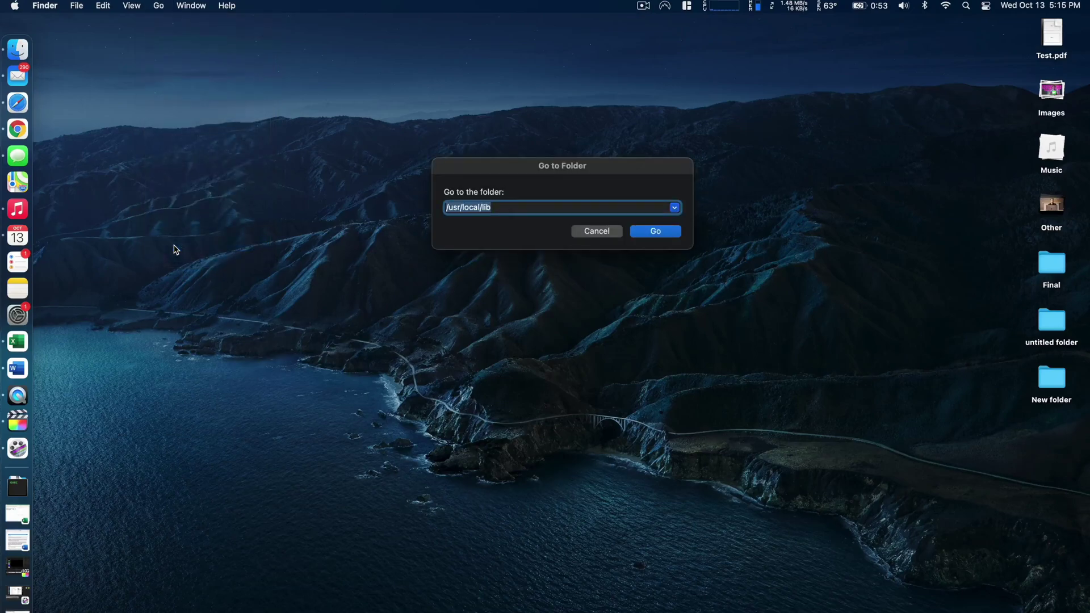
{"action": "left_click", "coordinate": [506, 207]}
{"action": "left_click_drag", "start_coordinate": [530, 207], "coordinate": [412, 207]}
{"action": "left_click", "coordinate": [660, 232]}
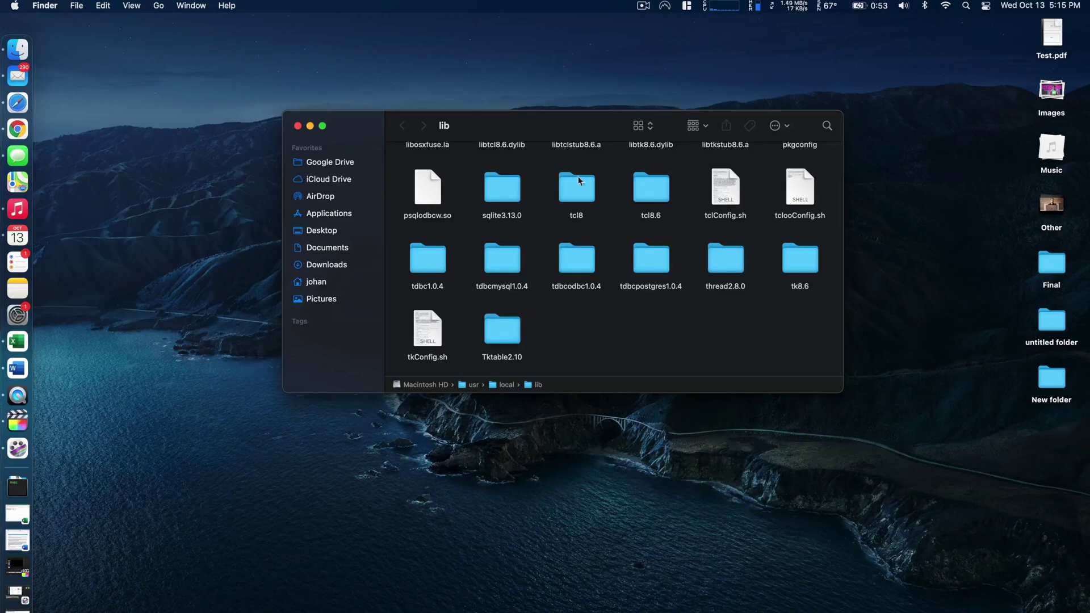
- Drag libdvdcss.2.dylib from the Downloads stack into the lib folder window
{"action": "left_click_drag", "start_coordinate": [528, 130], "coordinate": [528, 119]}
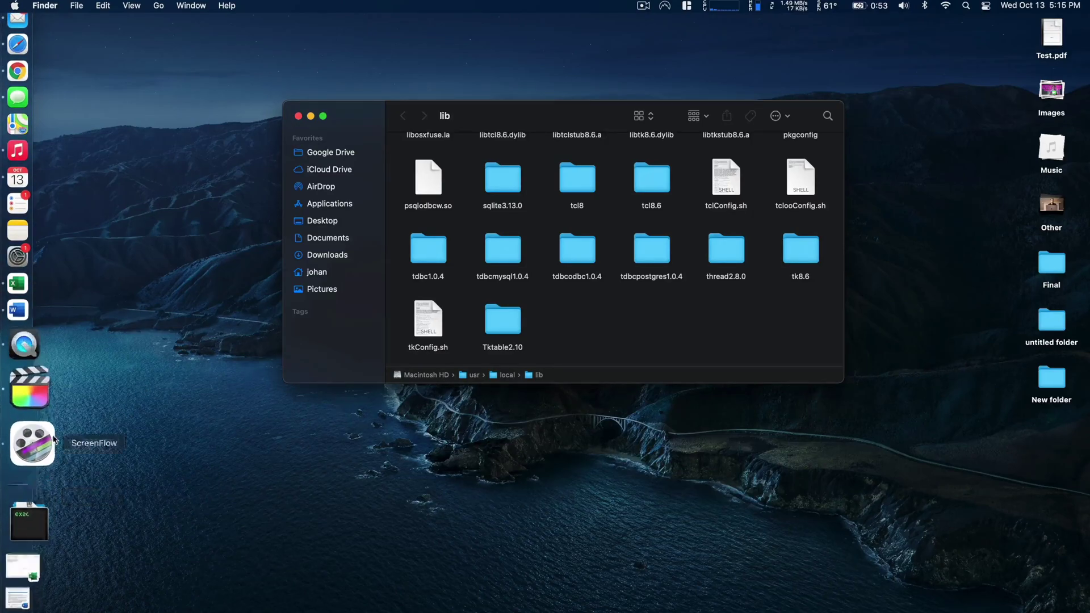
{"action": "left_click", "coordinate": [17, 486]}
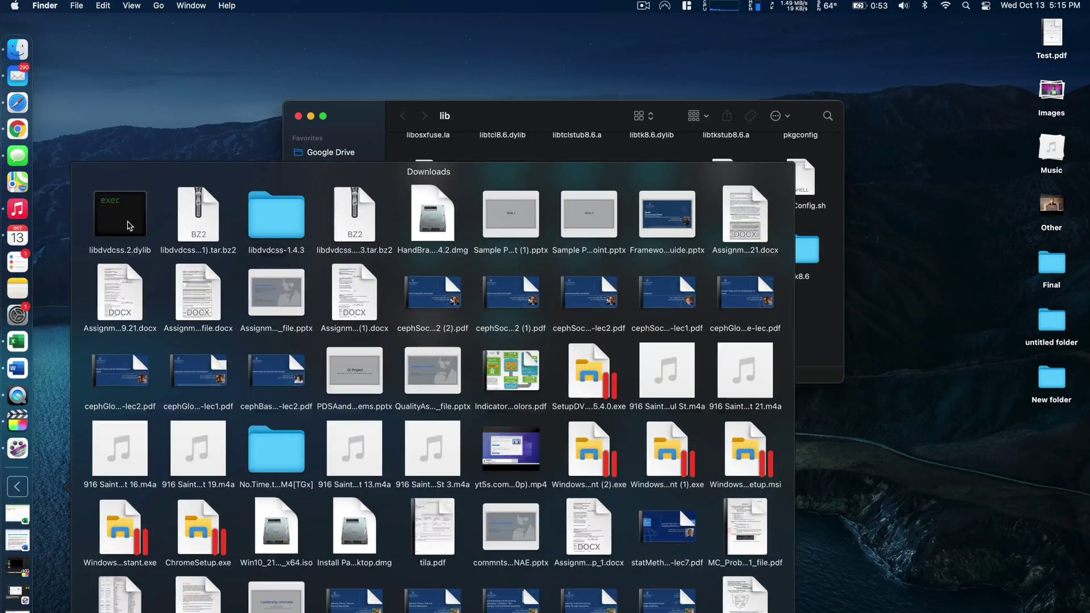
{"action": "left_click_drag", "start_coordinate": [120, 215], "coordinate": [614, 322]}
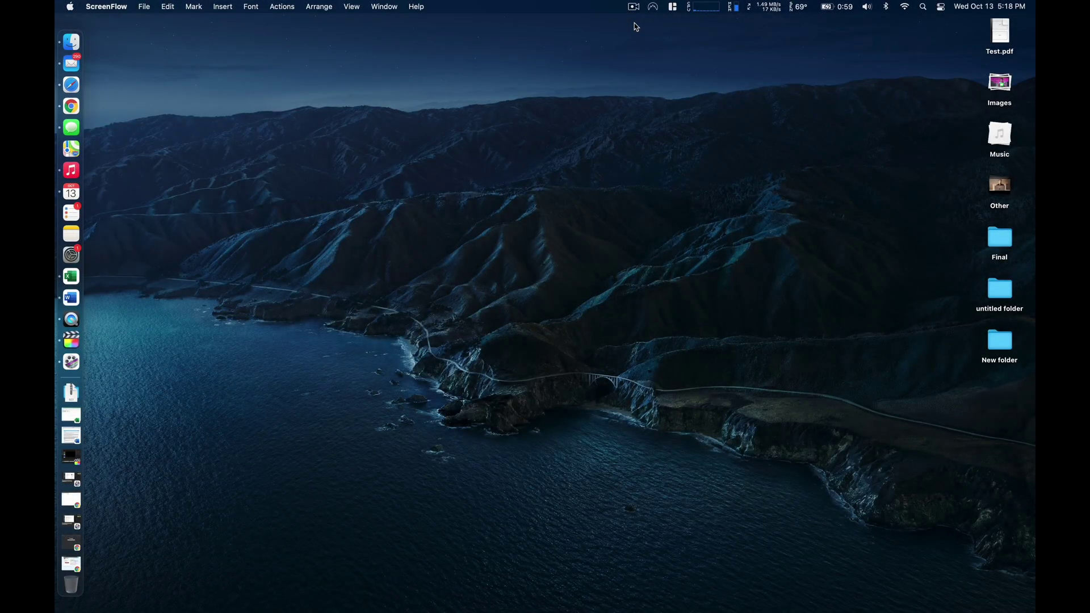
- Restore Chrome and download HandBrake 1.4.2 for macOS from handbrake.fr
{"action": "left_click", "coordinate": [68, 564]}
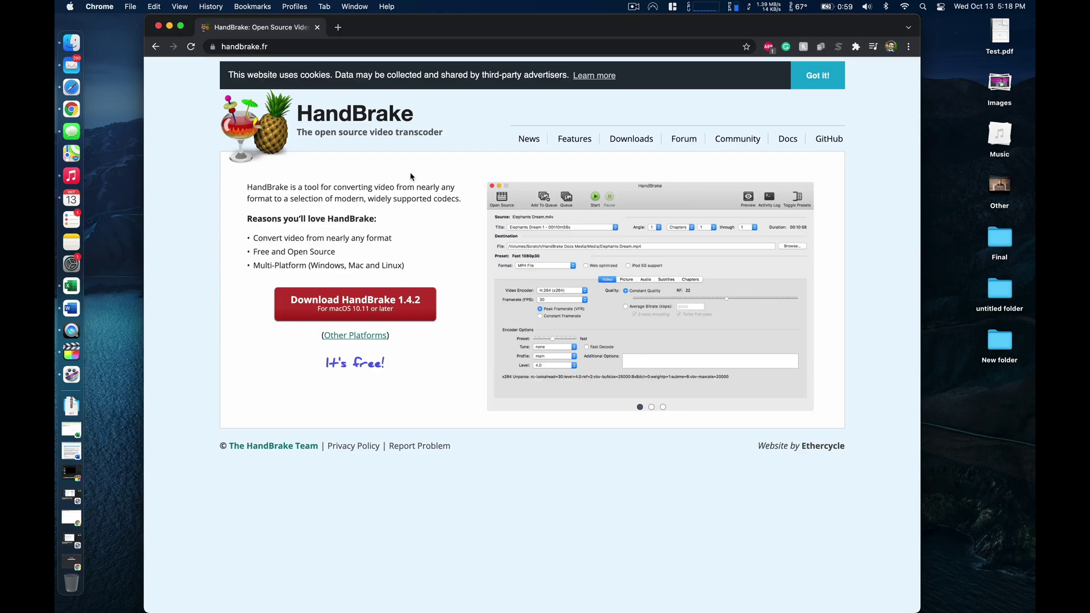
{"action": "left_click", "coordinate": [366, 303]}
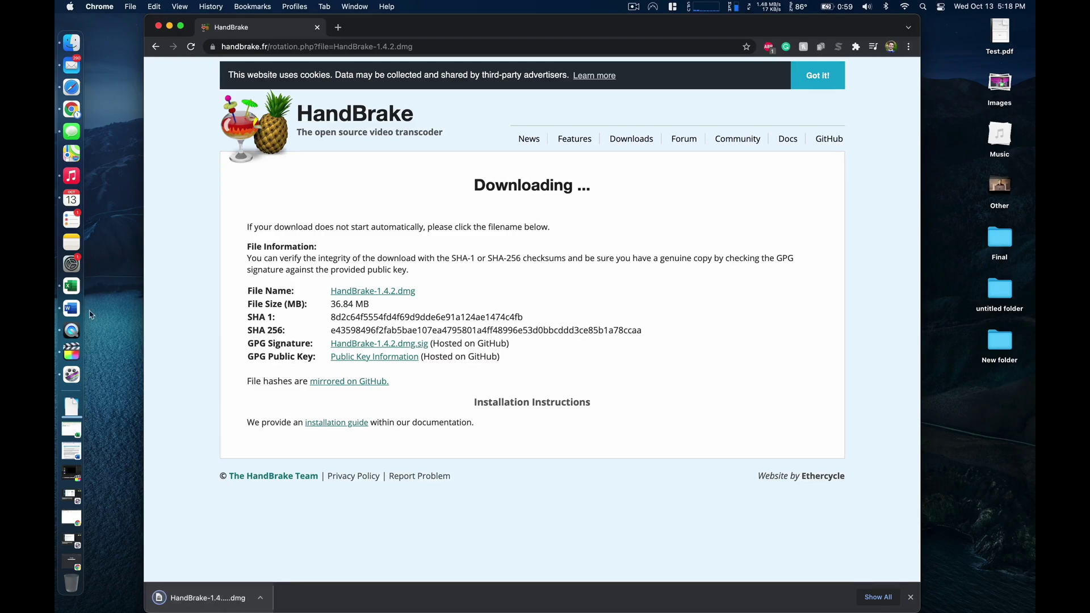
- Copy HandBrake from the HandBrake-1.4.2 disk image into Applications, then close the image window
{"action": "left_click", "coordinate": [84, 50]}
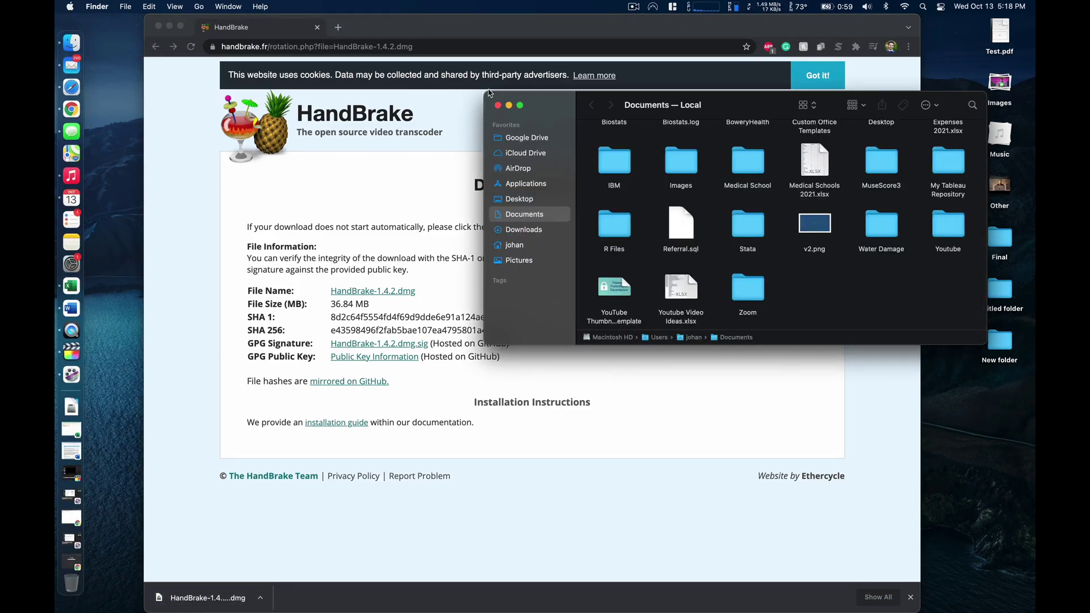
{"action": "left_click", "coordinate": [525, 183]}
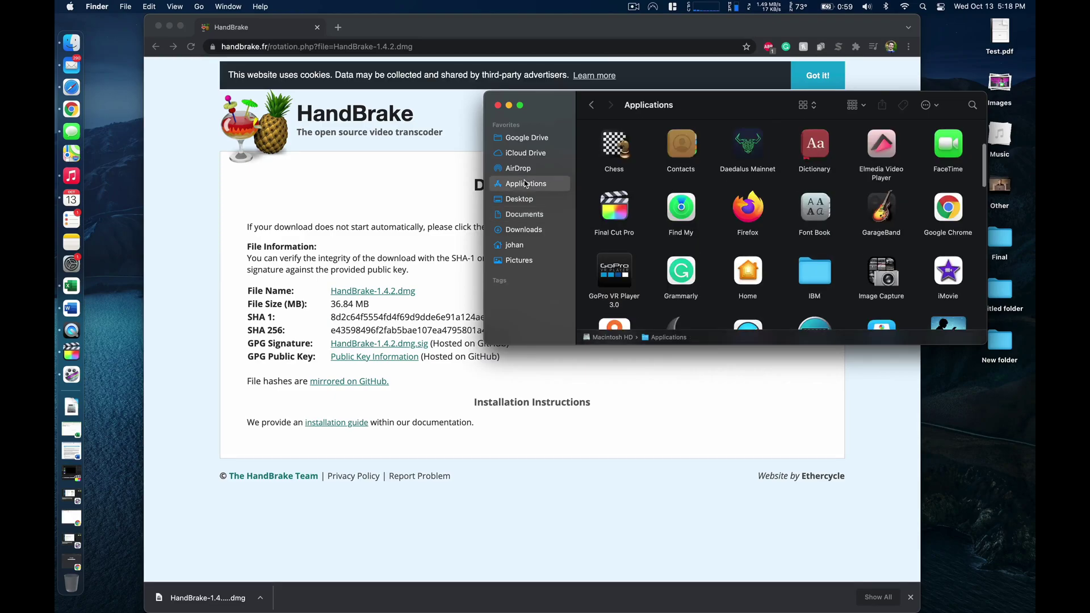
{"action": "left_click", "coordinate": [104, 405]}
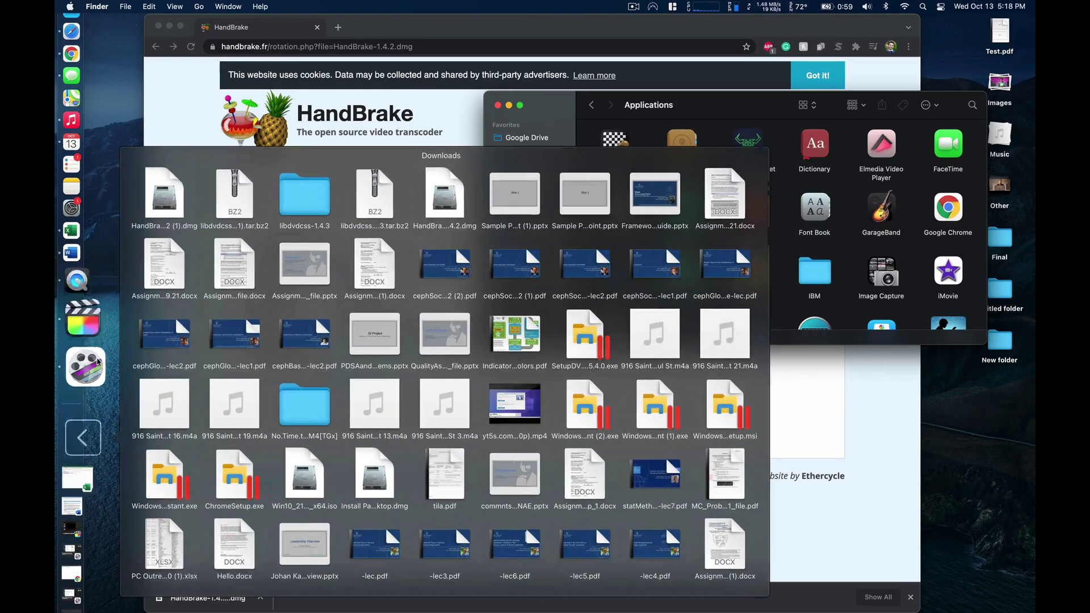
{"action": "left_click", "coordinate": [162, 208]}
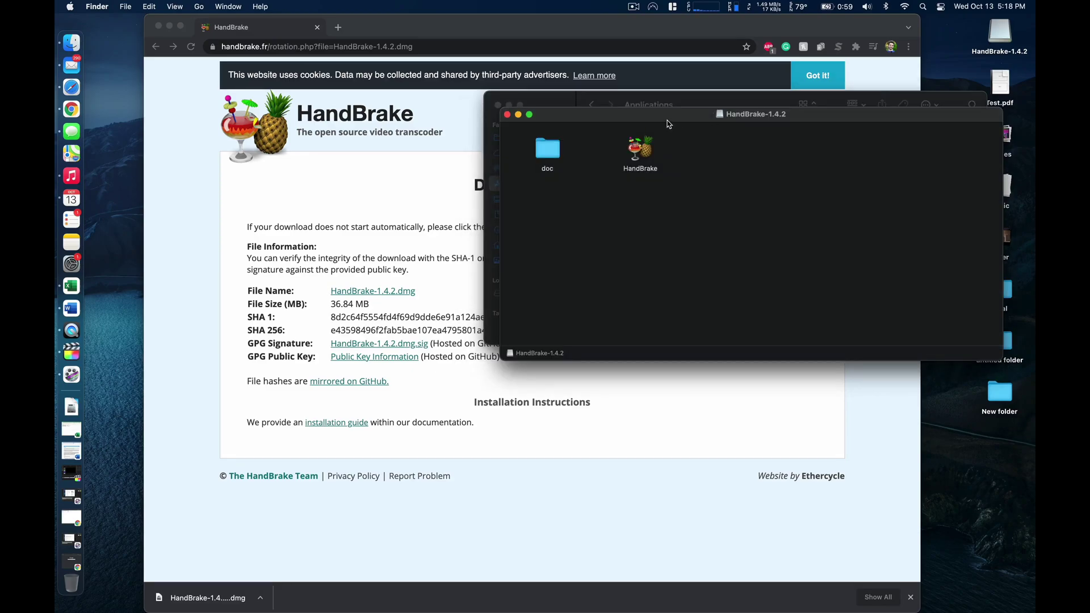
{"action": "left_click_drag", "start_coordinate": [692, 166], "coordinate": [596, 183]}
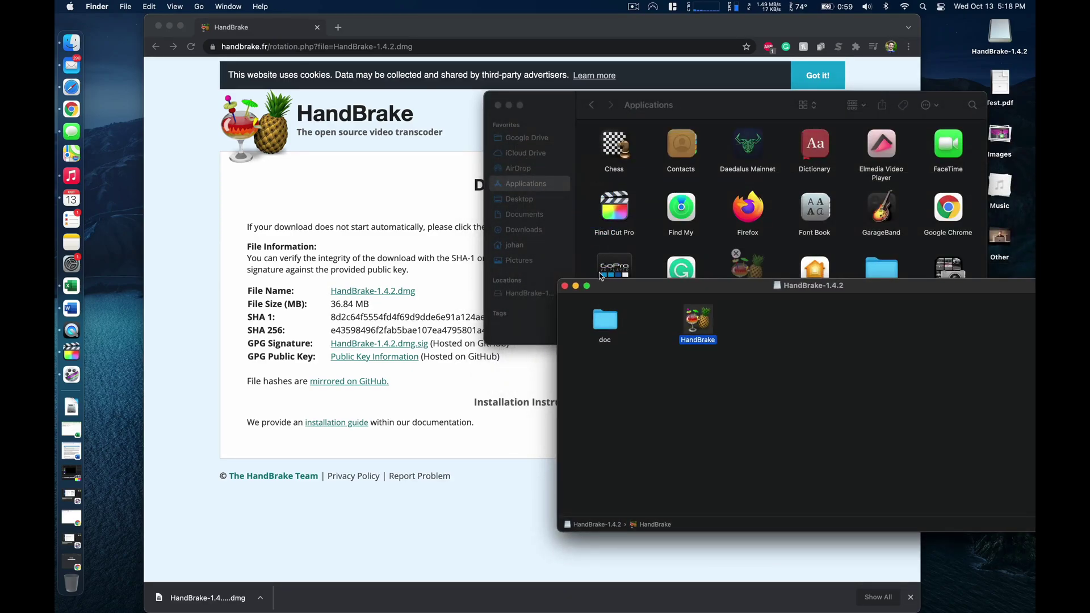
{"action": "left_click", "coordinate": [565, 286]}
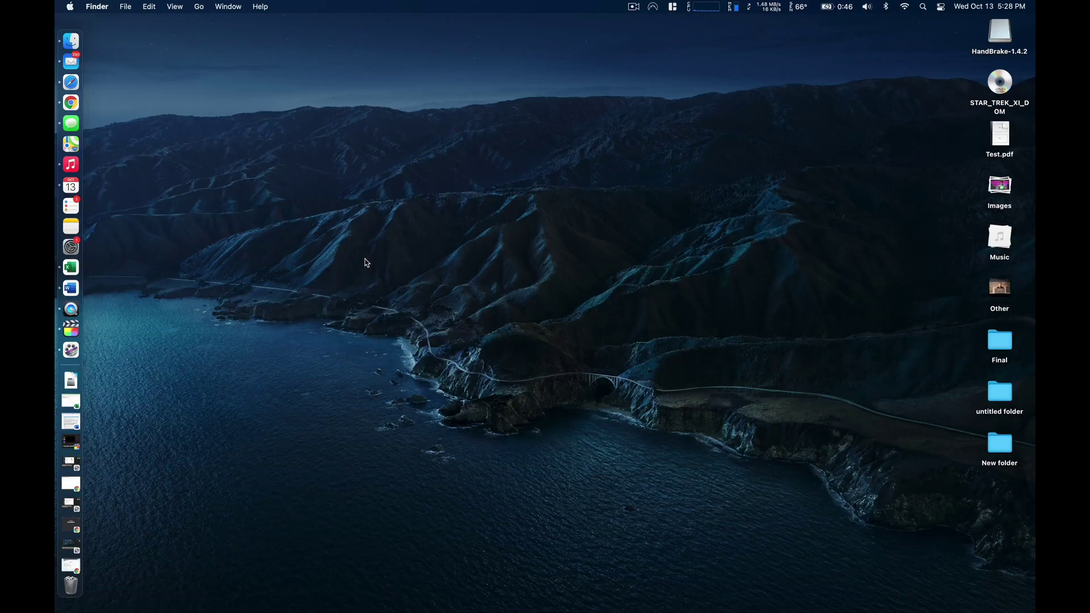
- Launch HandBrake from Launchpad and open the STAR_TREK_XI_DOM disc as the source
{"action": "key", "text": "F4"}
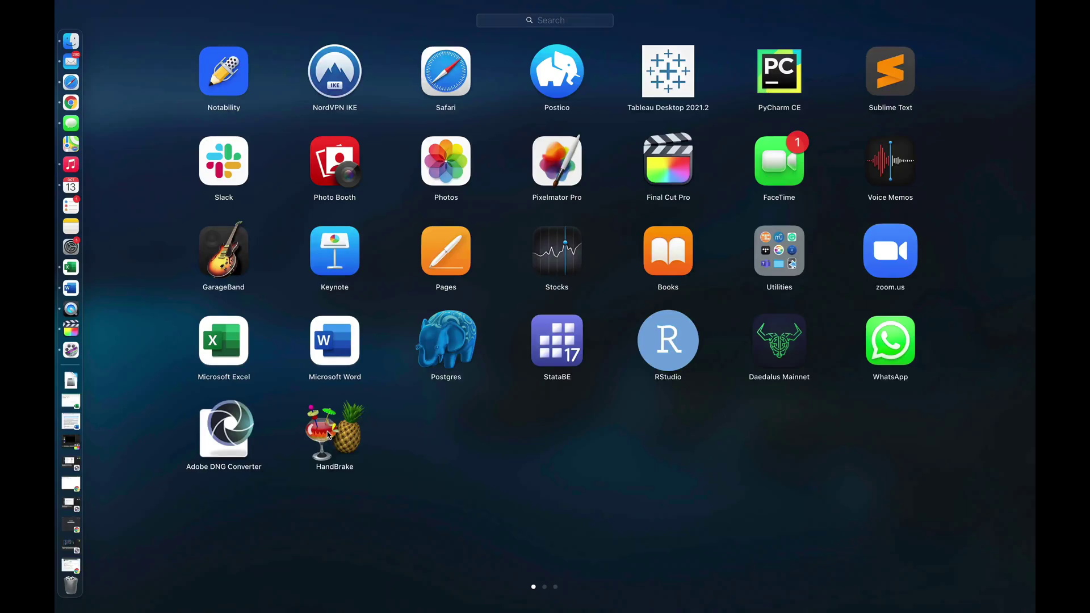
{"action": "left_click", "coordinate": [329, 434]}
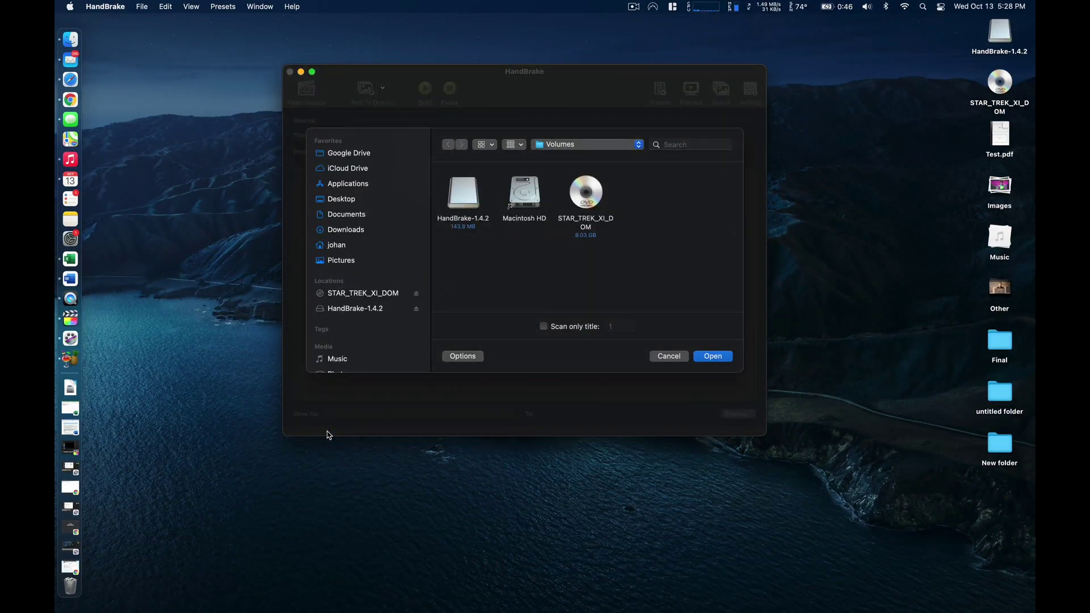
{"action": "left_click", "coordinate": [359, 295]}
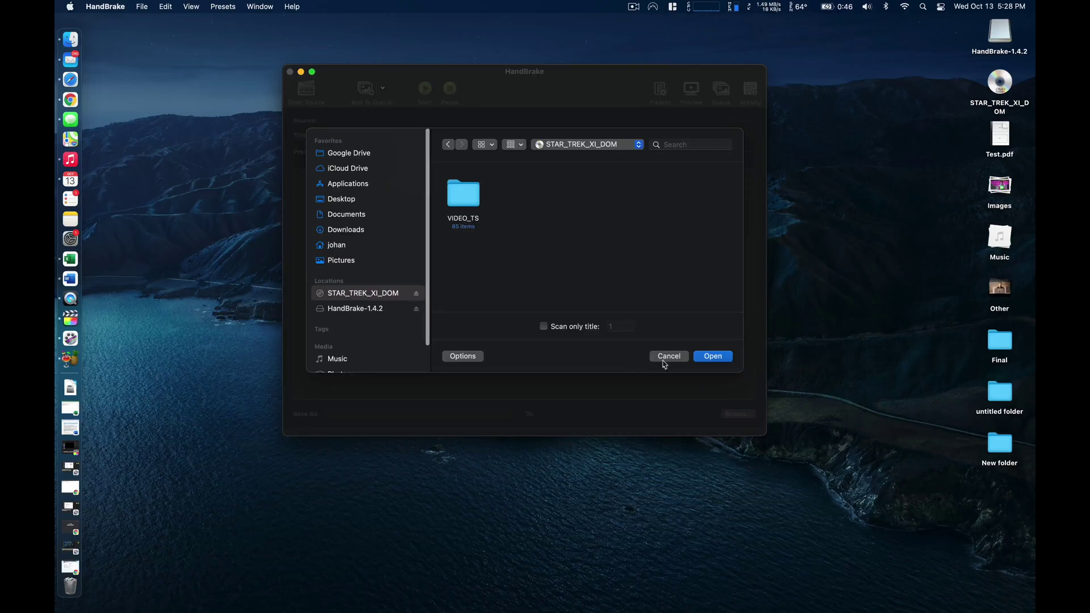
{"action": "left_click", "coordinate": [713, 357]}
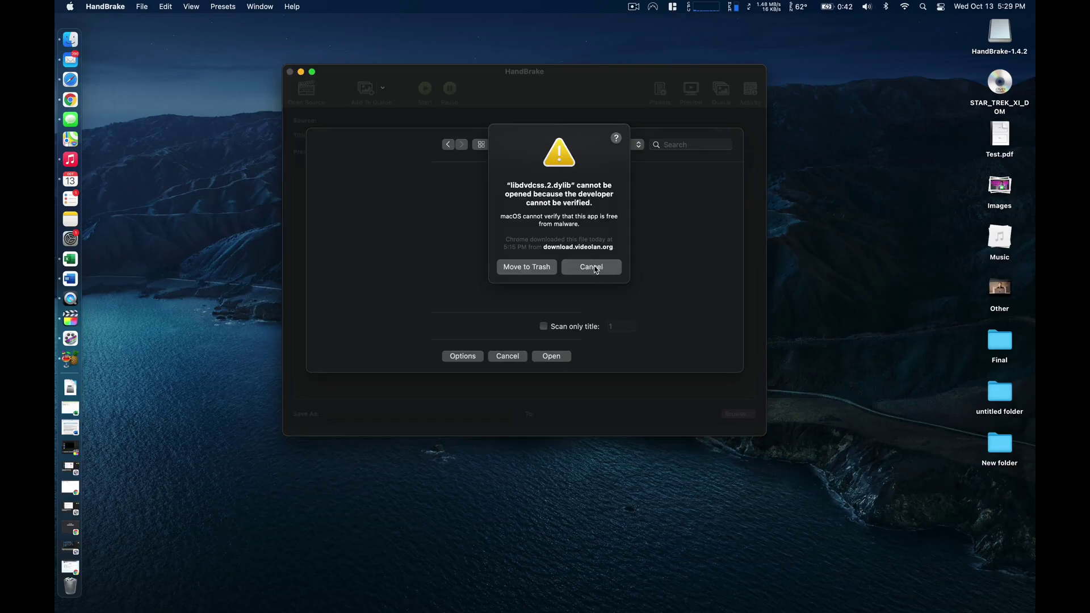
- Dismiss the unverified libdvdcss warning and open System Preferences from the Apple menu
{"action": "left_click", "coordinate": [593, 270]}
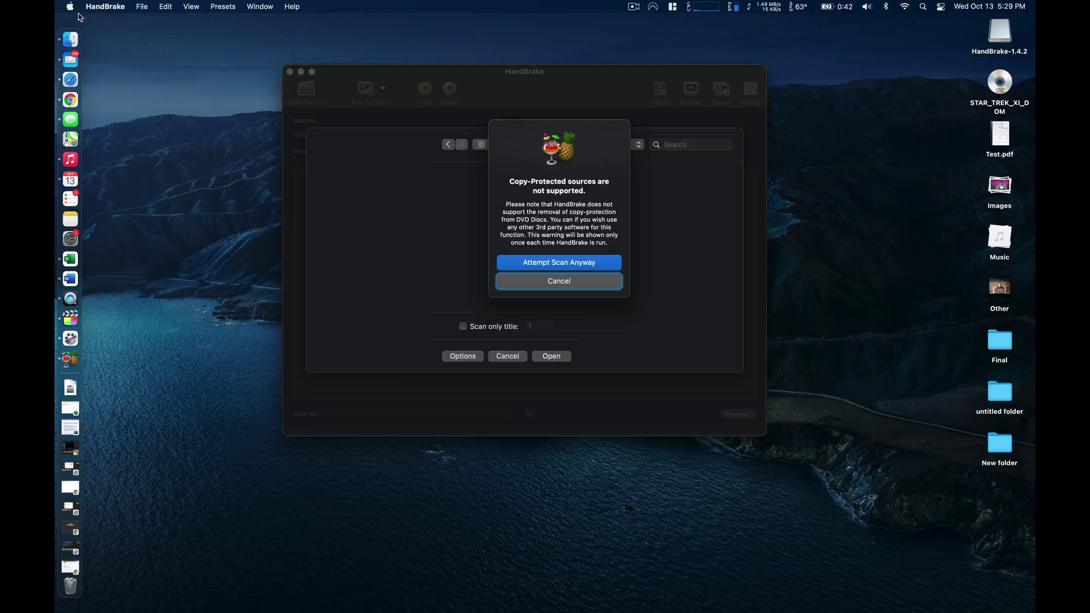
{"action": "left_click", "coordinate": [71, 7]}
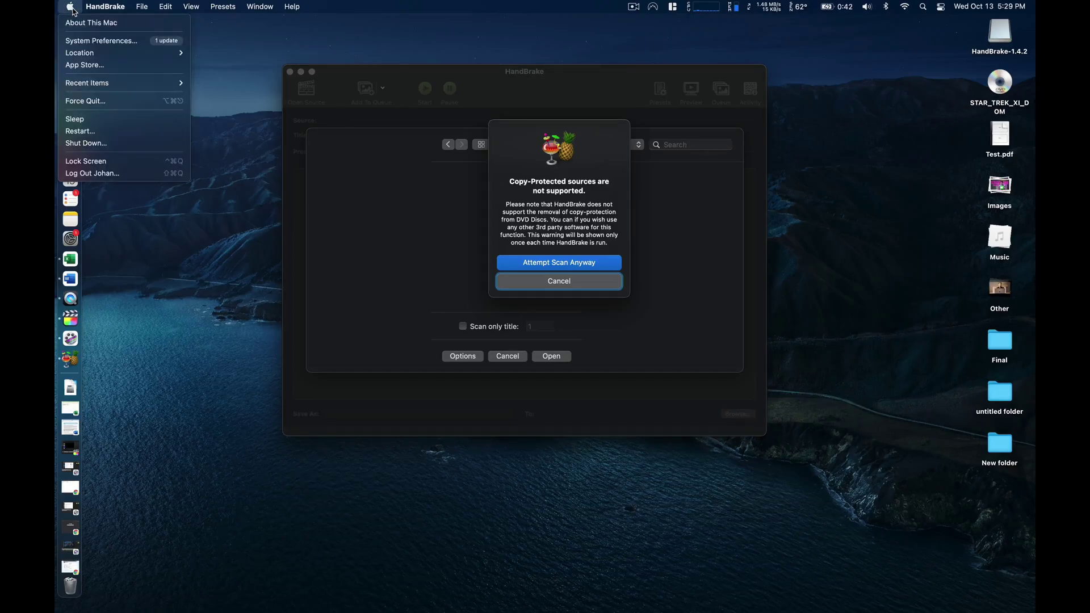
{"action": "left_click", "coordinate": [102, 42]}
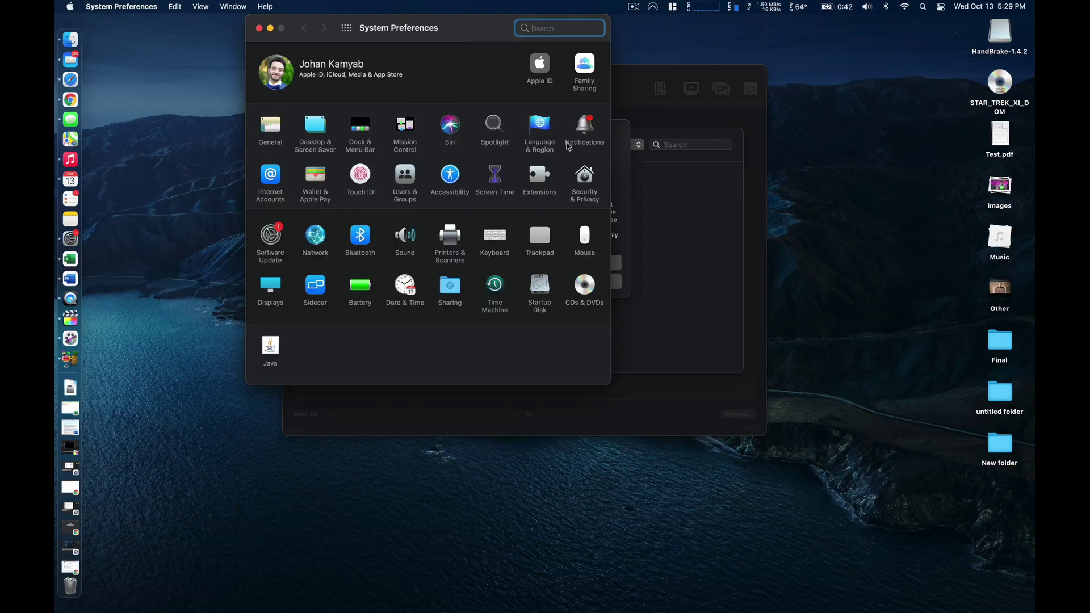
- Unlock Security & Privacy, choose Allow Anyway for libdvdcss.2.dylib, and close System Preferences
{"action": "left_click", "coordinate": [584, 178]}
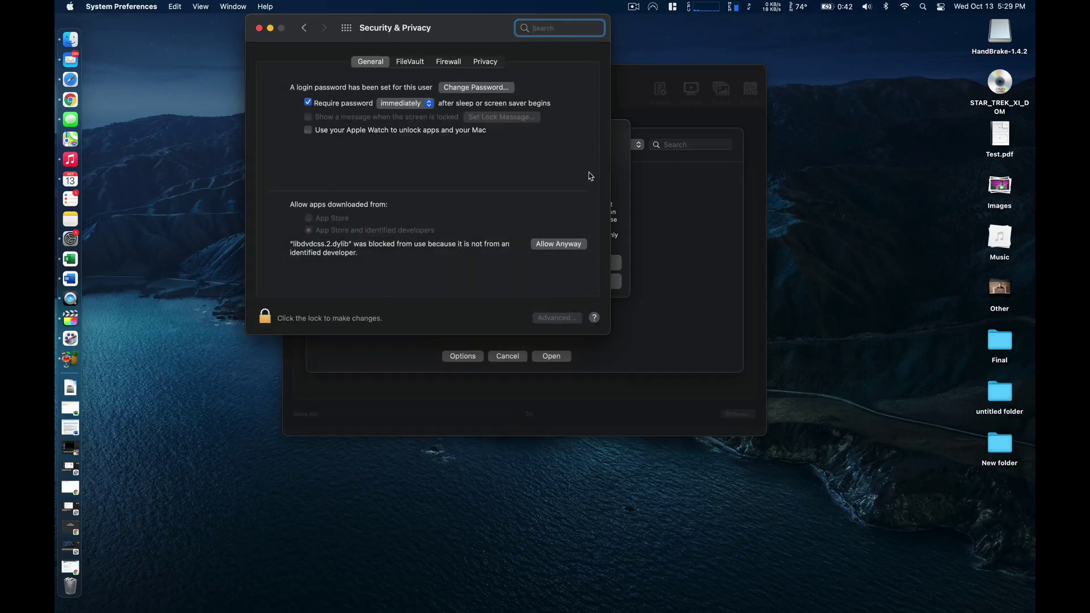
{"action": "left_click", "coordinate": [265, 316]}
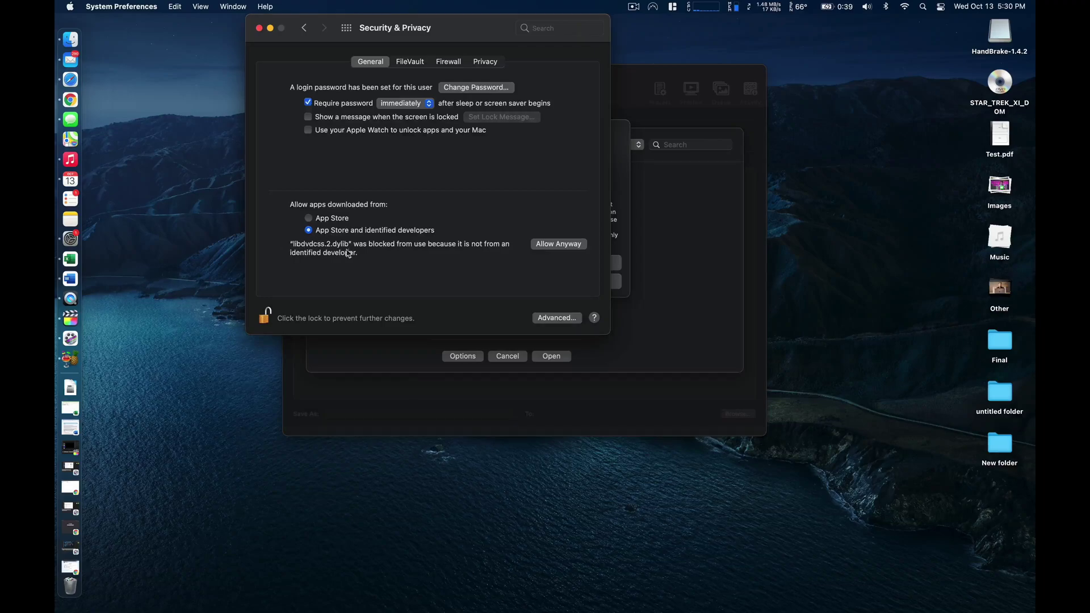
{"action": "left_click", "coordinate": [561, 248]}
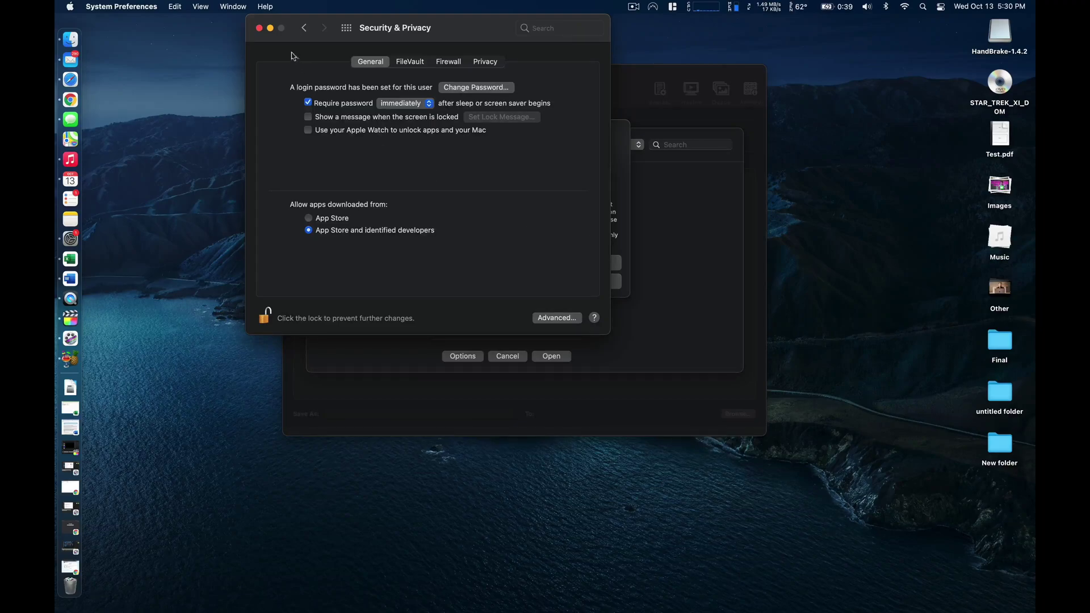
{"action": "left_click", "coordinate": [259, 28]}
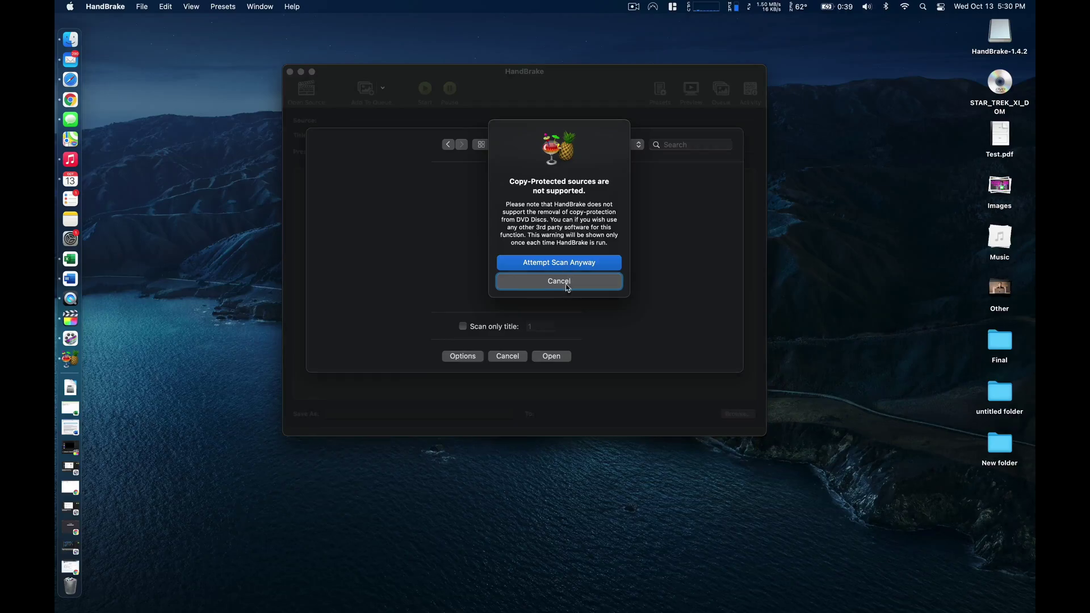
- Dismiss the copy-protection warning and quit HandBrake
{"action": "key", "text": "Tab"}
{"action": "key", "text": "space"}
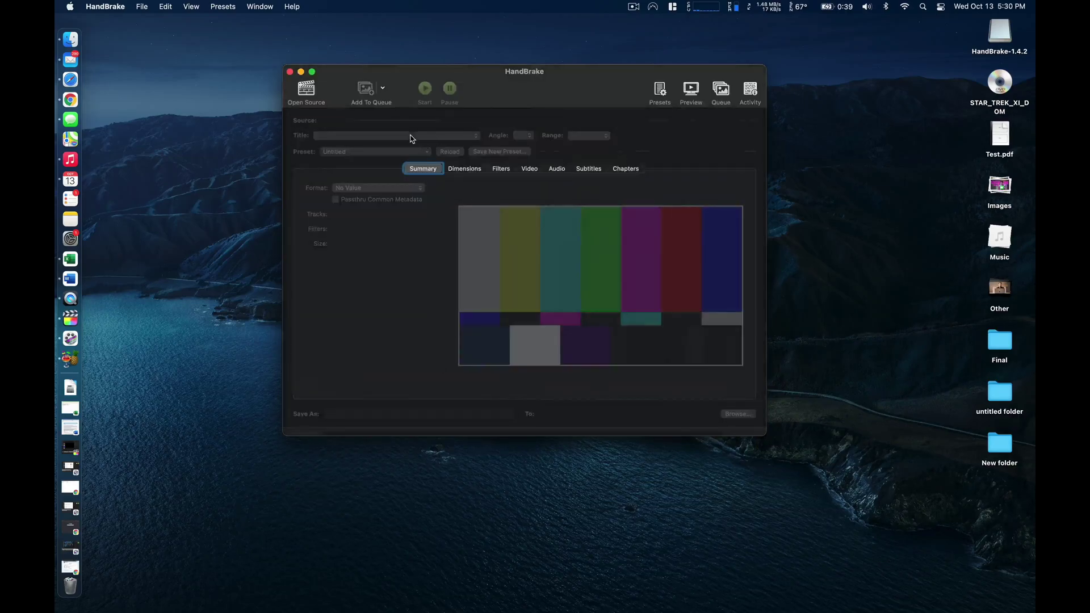
{"action": "left_click", "coordinate": [291, 72]}
{"action": "left_click", "coordinate": [105, 6]}
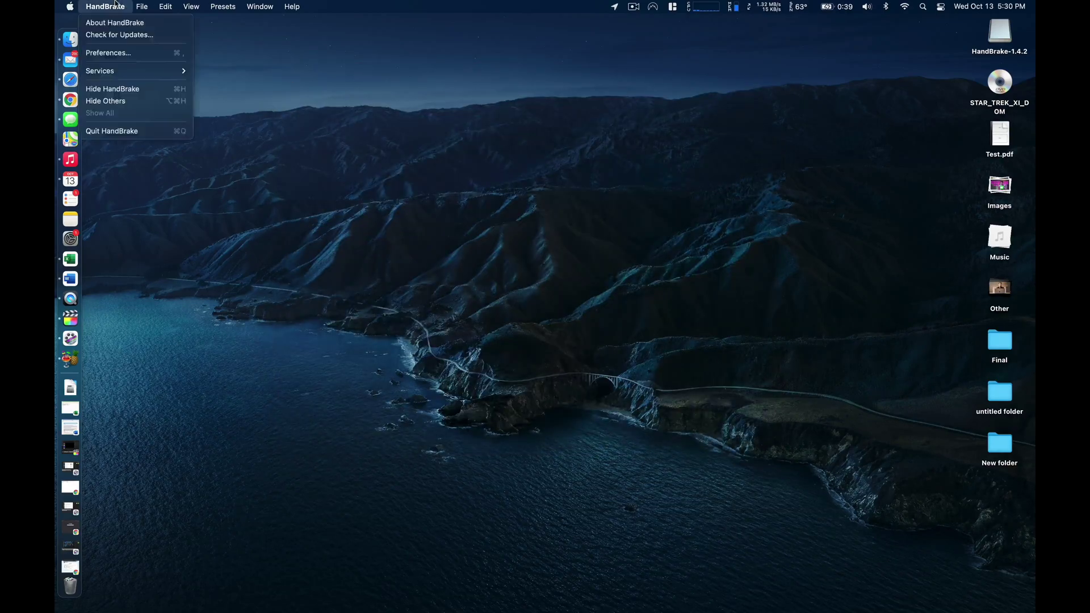
{"action": "left_click", "coordinate": [136, 134]}
- Relaunch HandBrake, open the STAR_TREK_XI_DOM disc, and approve the libdvdcss library
{"action": "key", "text": "F4"}
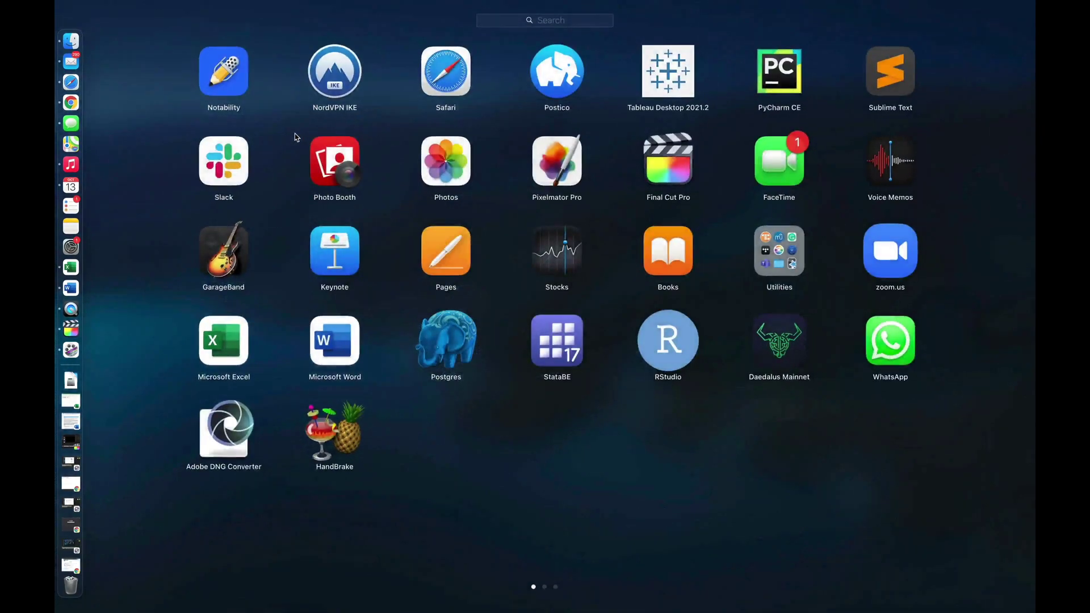
{"action": "left_click", "coordinate": [335, 437]}
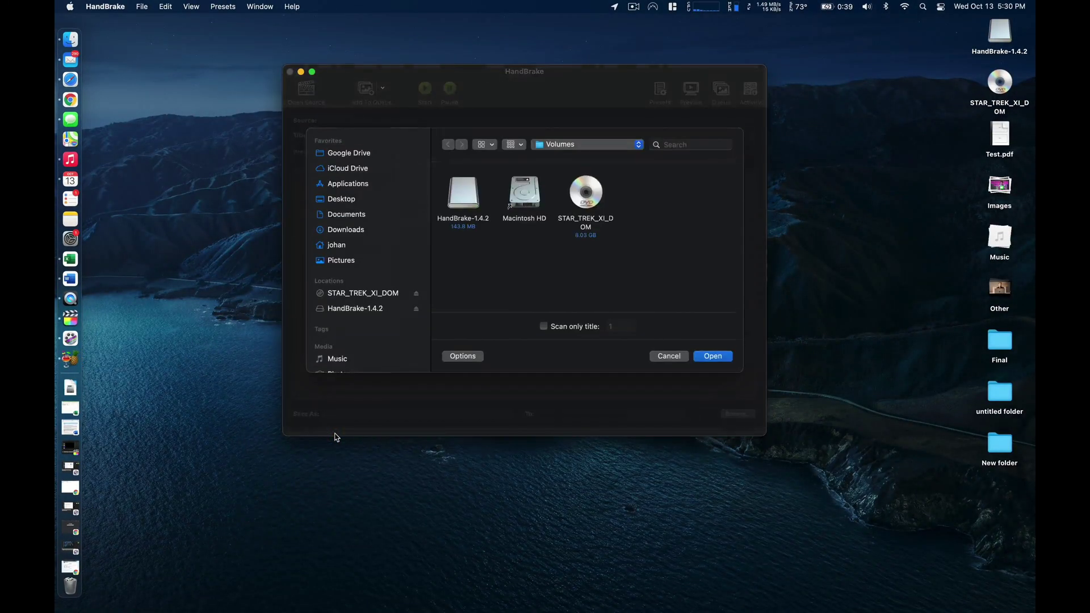
{"action": "left_click", "coordinate": [358, 294]}
{"action": "left_click", "coordinate": [713, 358]}
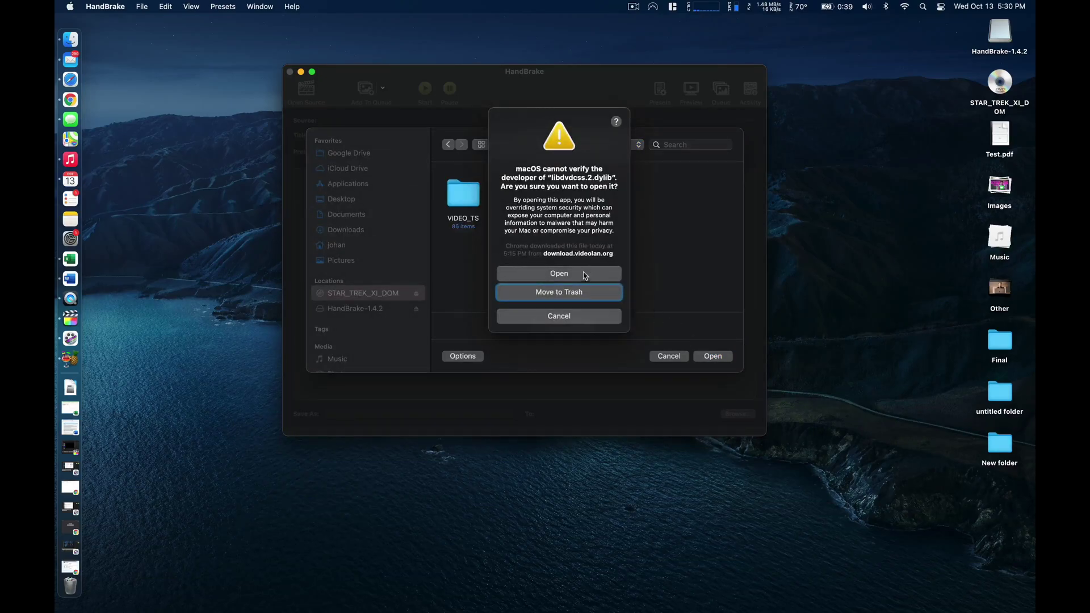
{"action": "left_click", "coordinate": [569, 277]}
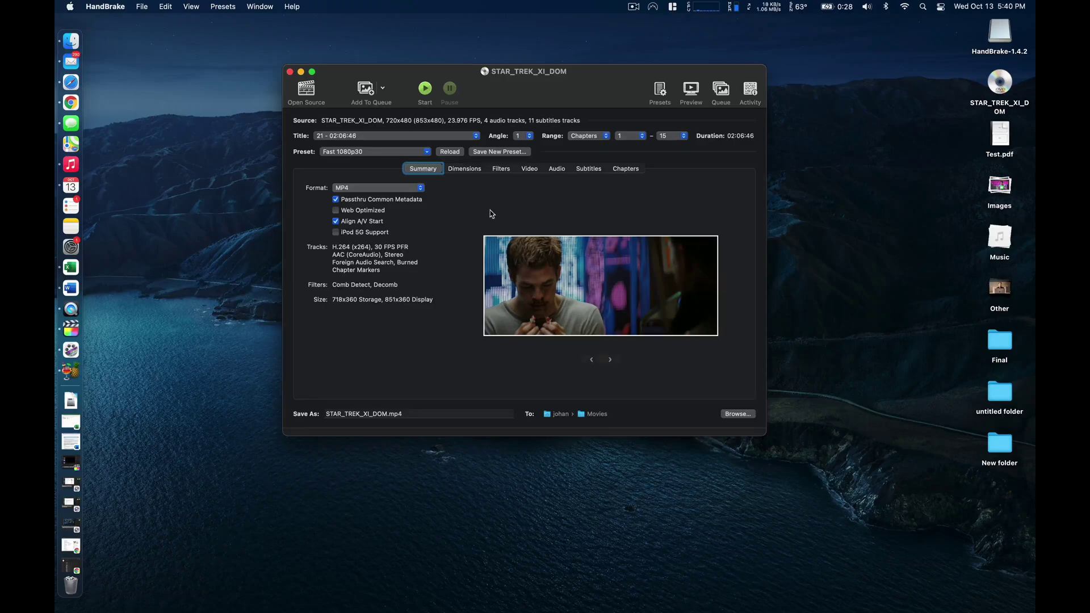
- Set the Video tab's Constant Quality slider to RF 15
{"action": "left_click", "coordinate": [531, 169]}
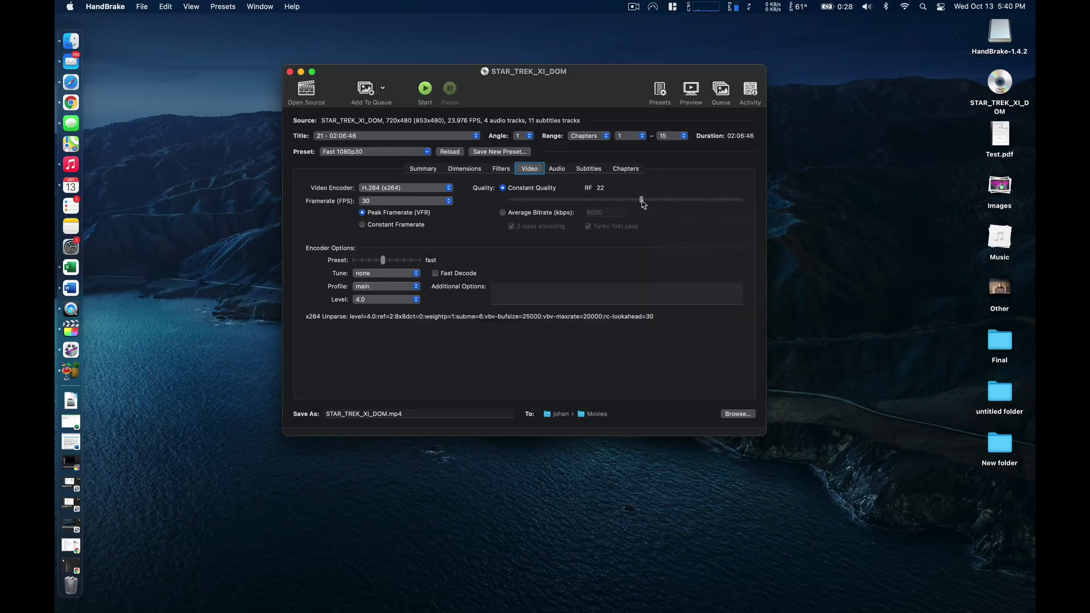
{"action": "left_click_drag", "start_coordinate": [642, 202], "coordinate": [675, 207]}
- Set the Desktop as the output folder for STAR_TREK_XI_DOM.mp4 and start the encode
{"action": "left_click", "coordinate": [433, 169]}
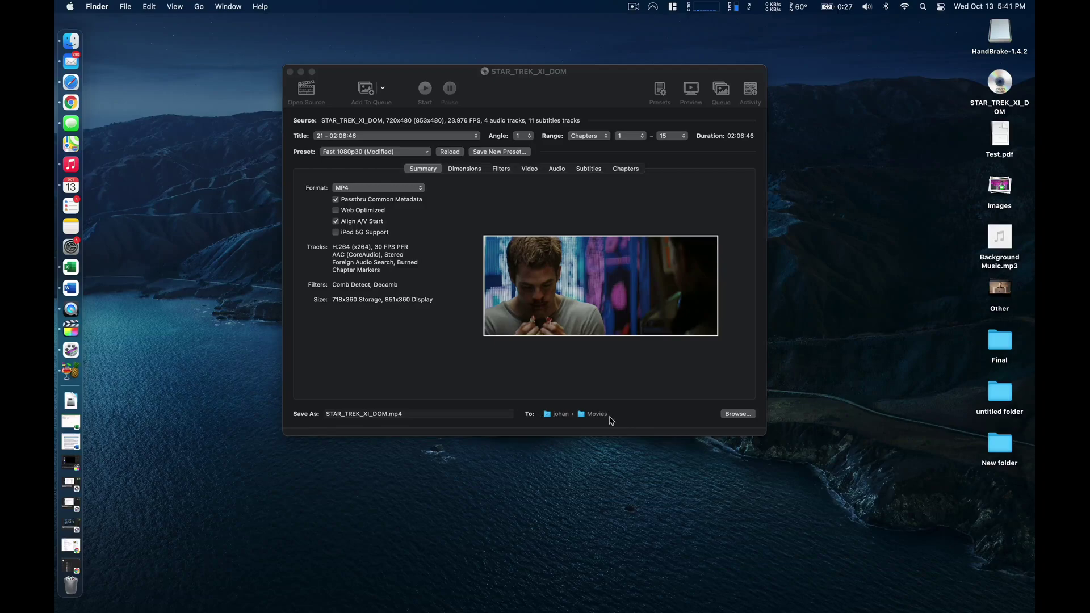
{"action": "left_click", "coordinate": [737, 414]}
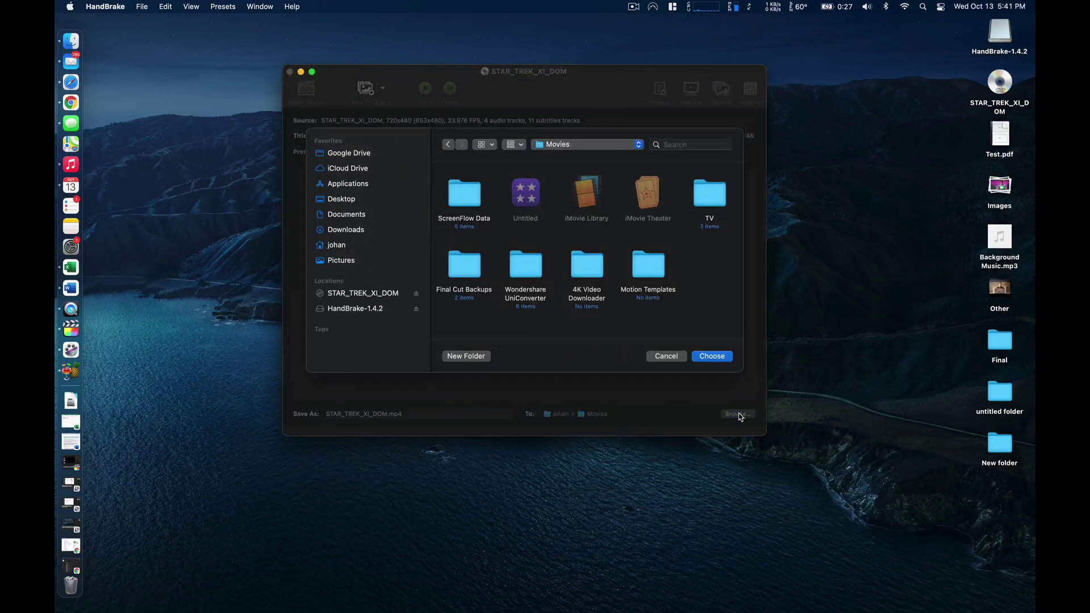
{"action": "left_click", "coordinate": [352, 199]}
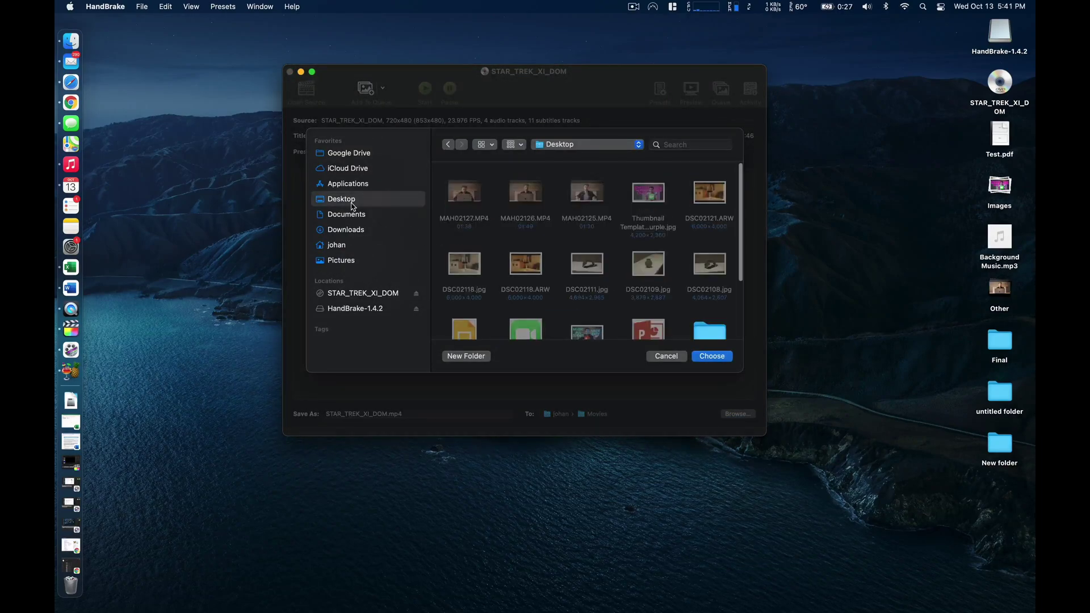
{"action": "left_click", "coordinate": [706, 359]}
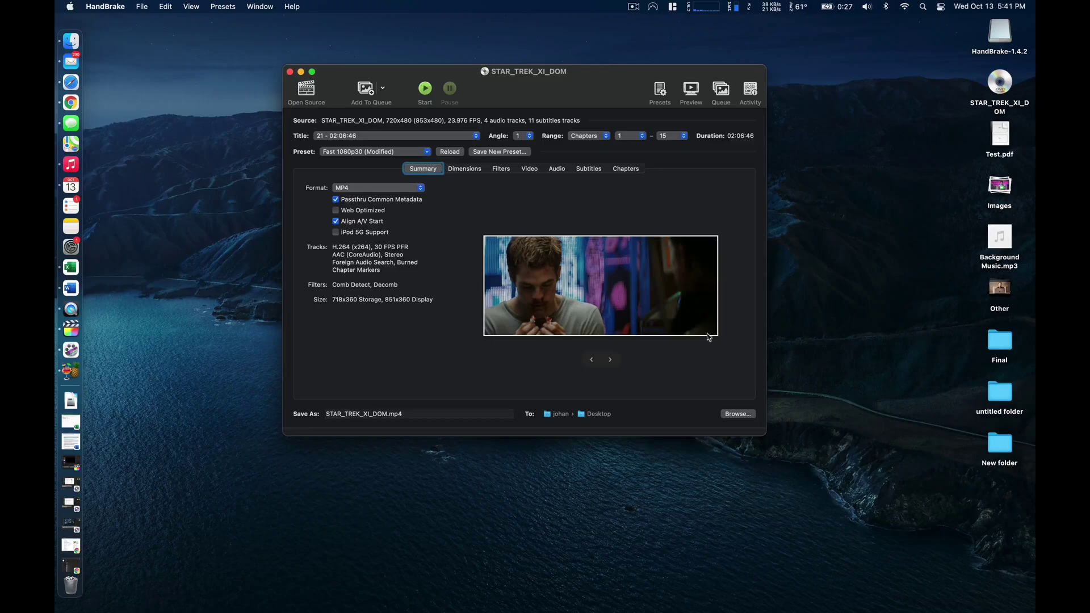
{"action": "left_click", "coordinate": [426, 89]}
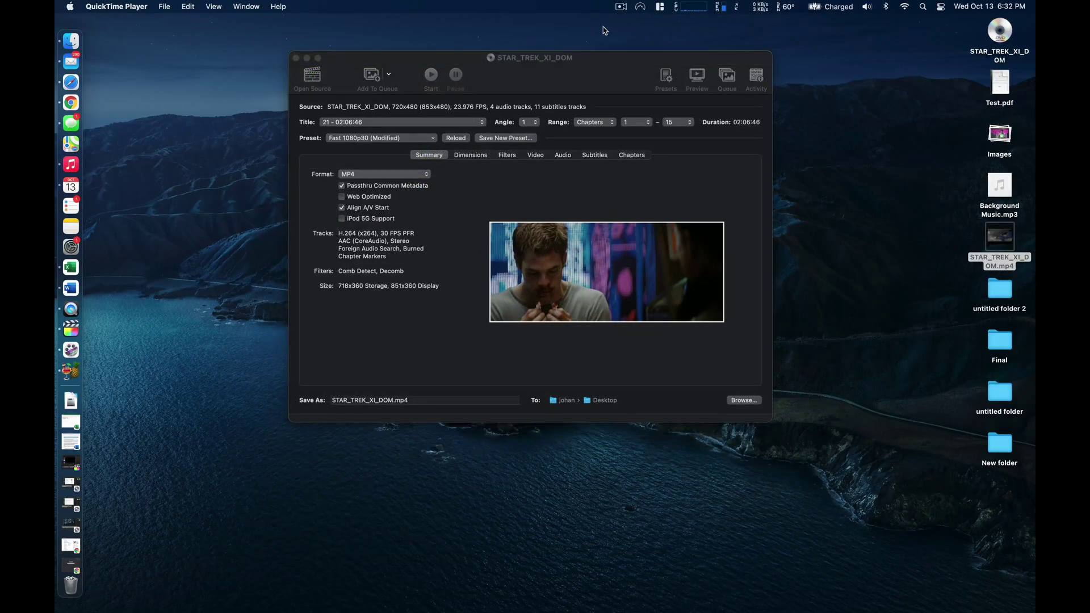
- Open STAR_TREK_XI_DOM.mp4 from the Desktop in QuickTime, play it, and lower the volume to about a third
{"action": "left_click", "coordinate": [984, 265]}
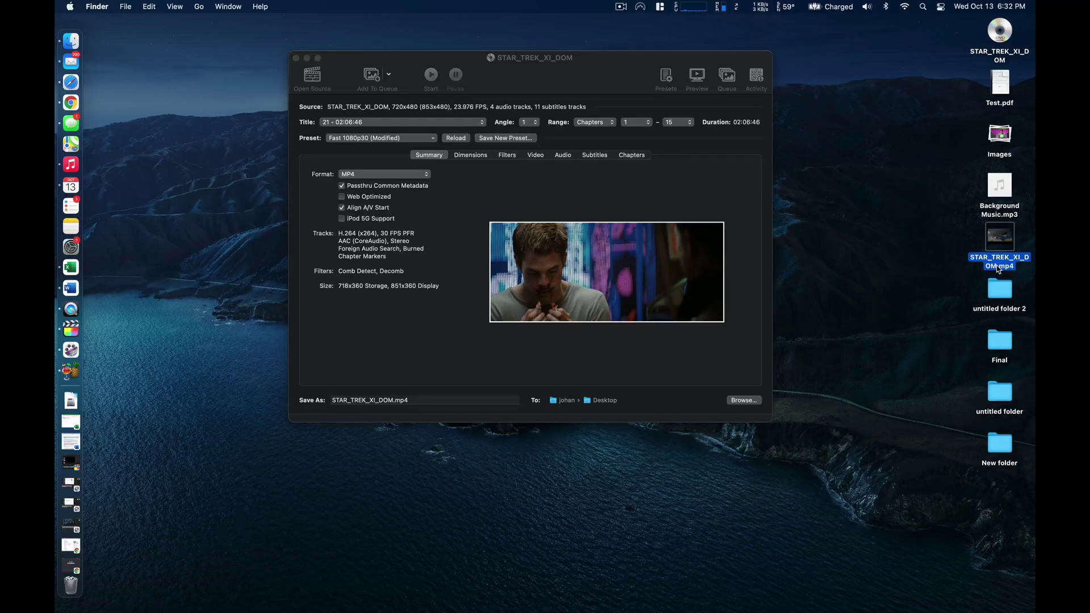
{"action": "double_click", "coordinate": [999, 269]}
{"action": "key", "text": "space"}
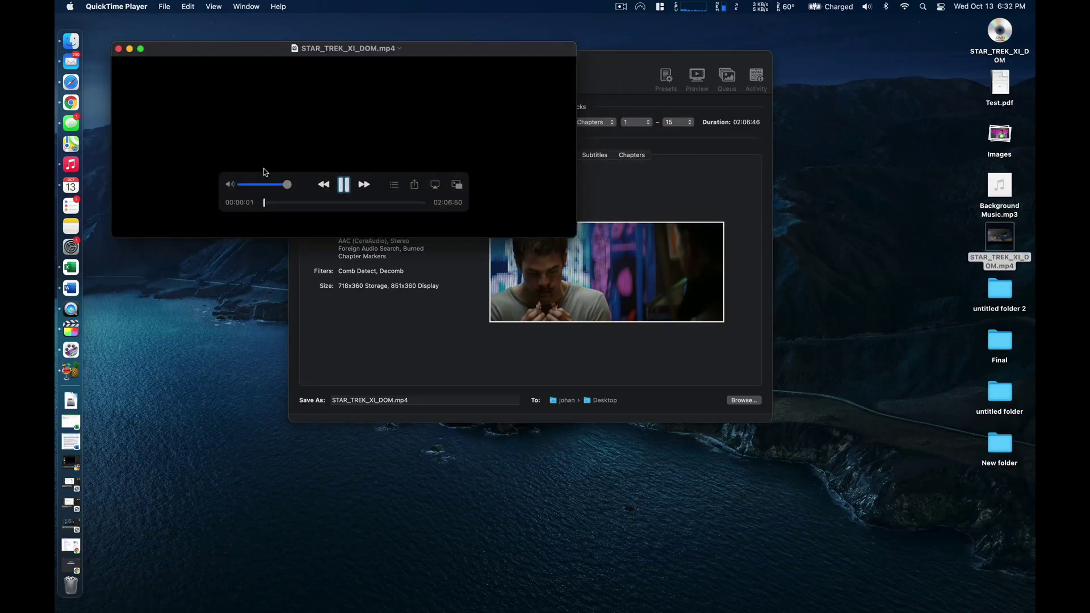
{"action": "left_click_drag", "start_coordinate": [265, 186], "coordinate": [227, 185]}
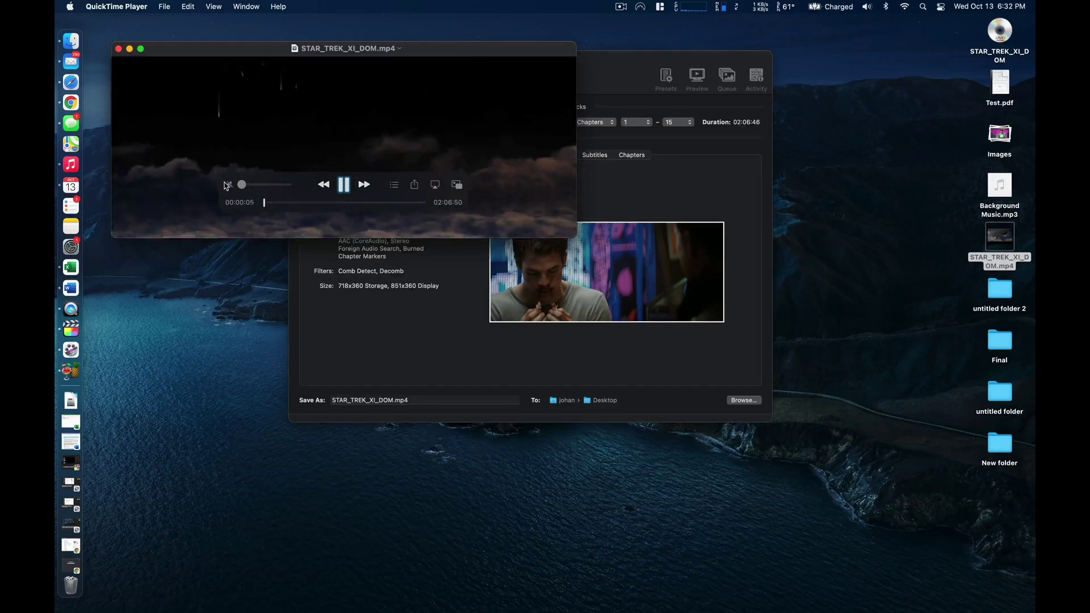